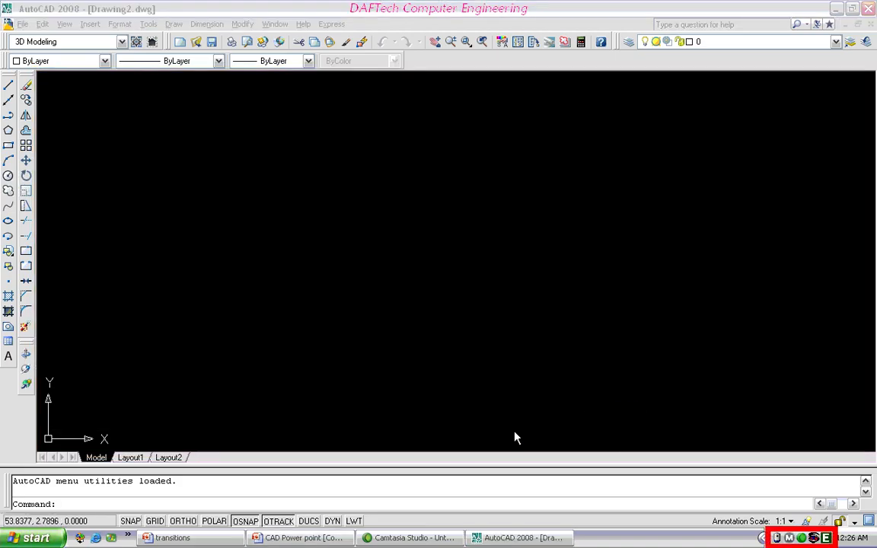
# Step: Start a polyline in the empty drawing and draw a 5-unit horizontal segment to the right with Ortho on
pyautogui.click(424, 390)
pyautogui.write('pl')
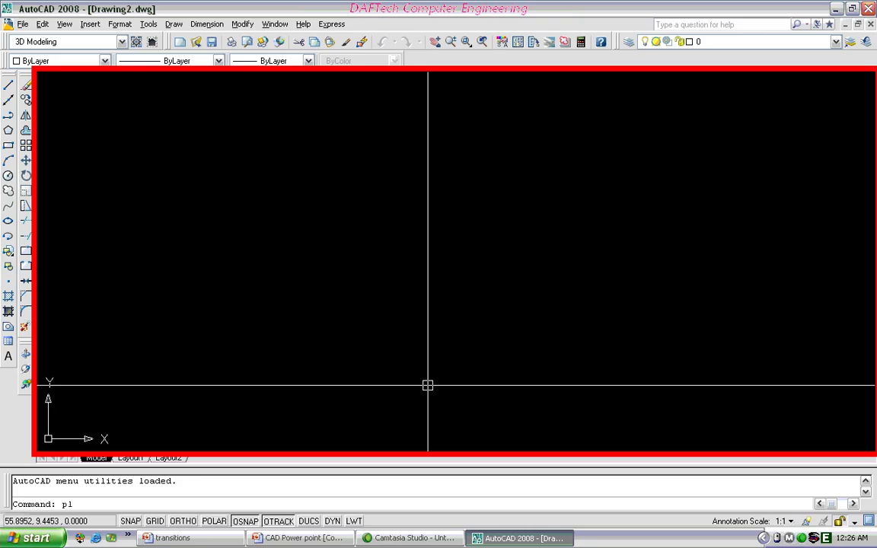
pyautogui.press('Return')
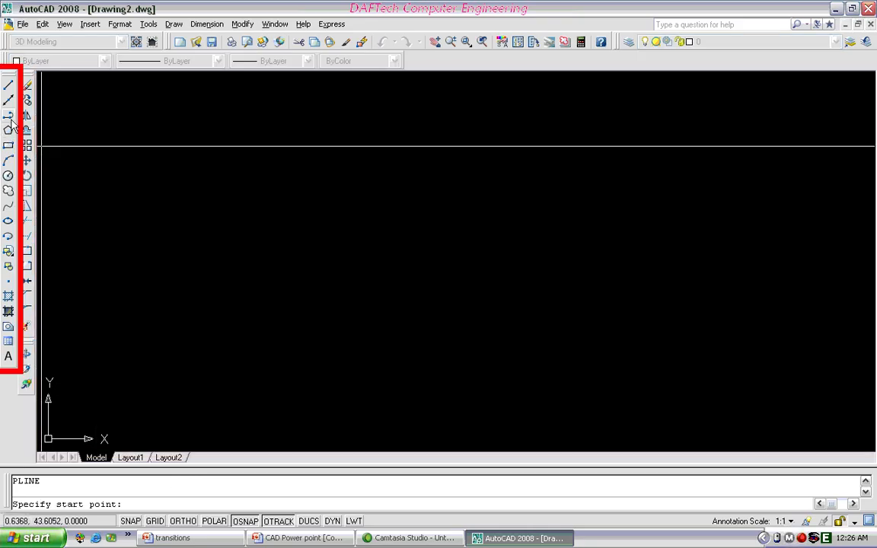
pyautogui.click(174, 24)
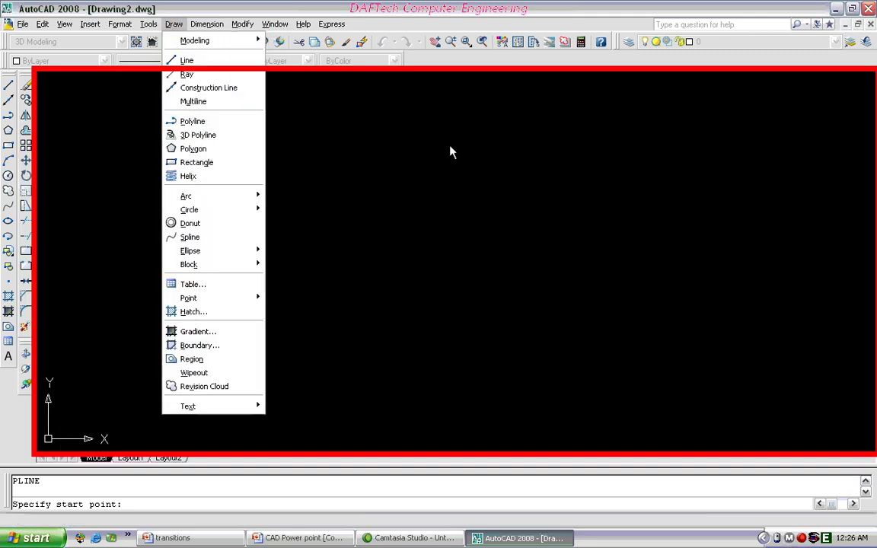
pyautogui.press('Escape')
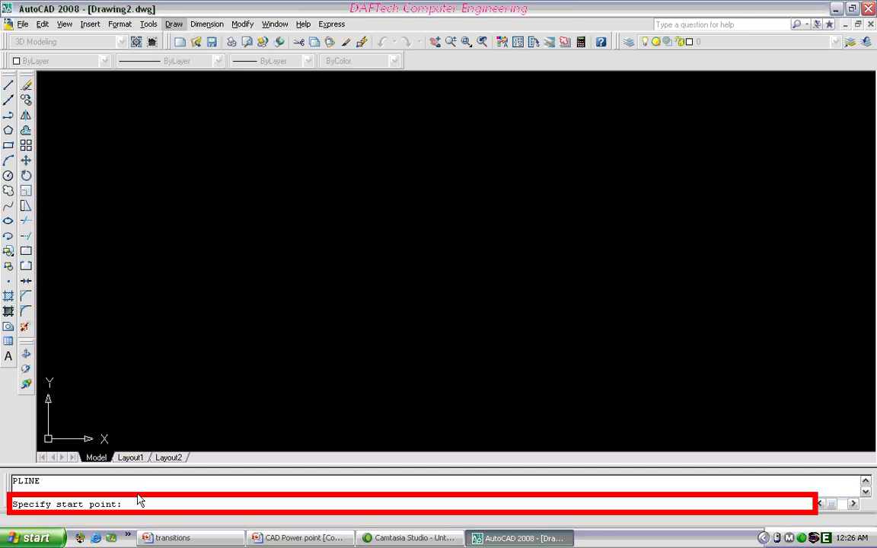
pyautogui.click(261, 306)
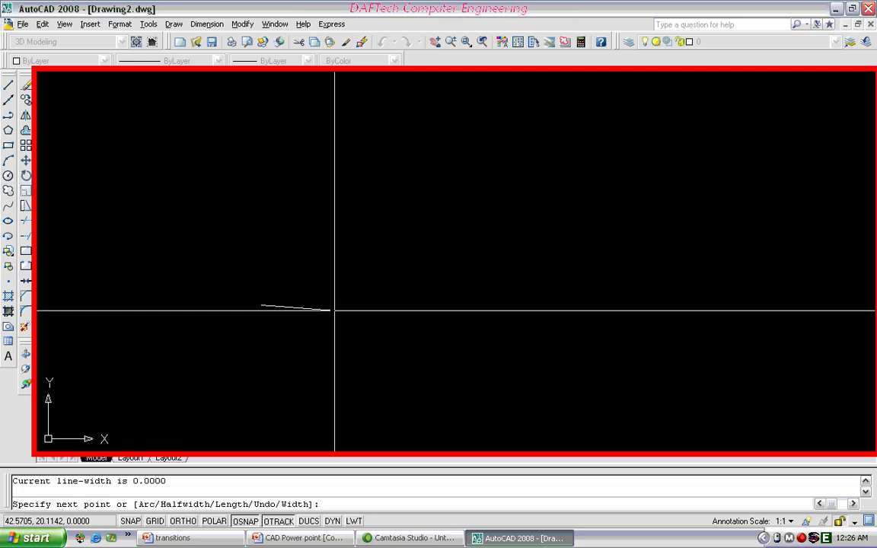
pyautogui.press('F8')
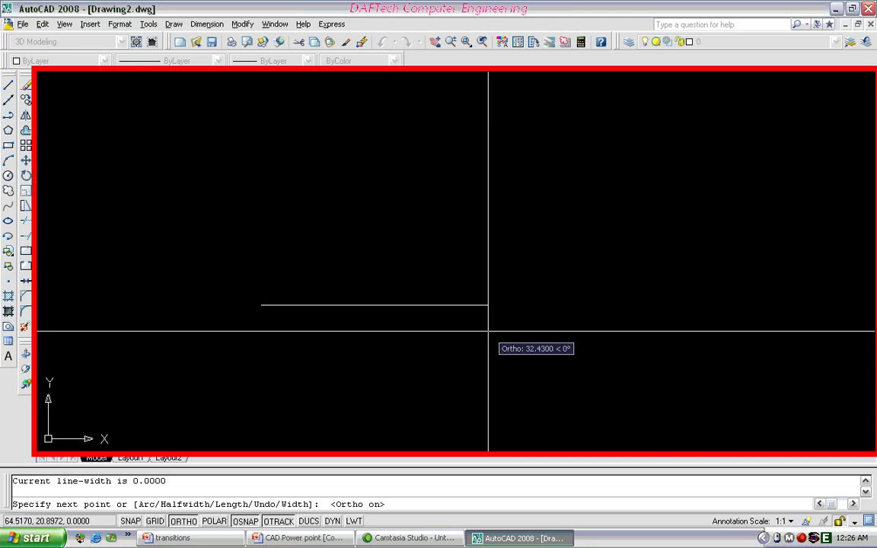
pyautogui.write('5')
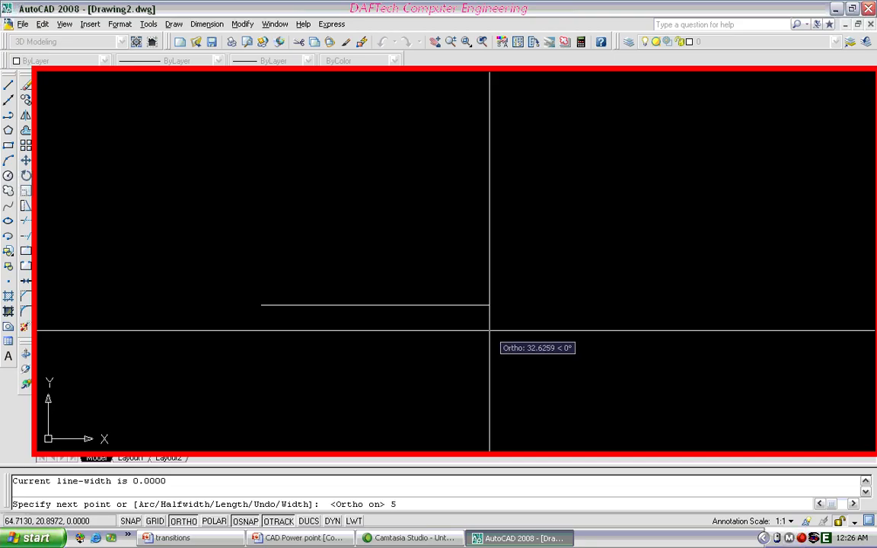
pyautogui.press('Return')
pyautogui.scroll(3, 401, 354)
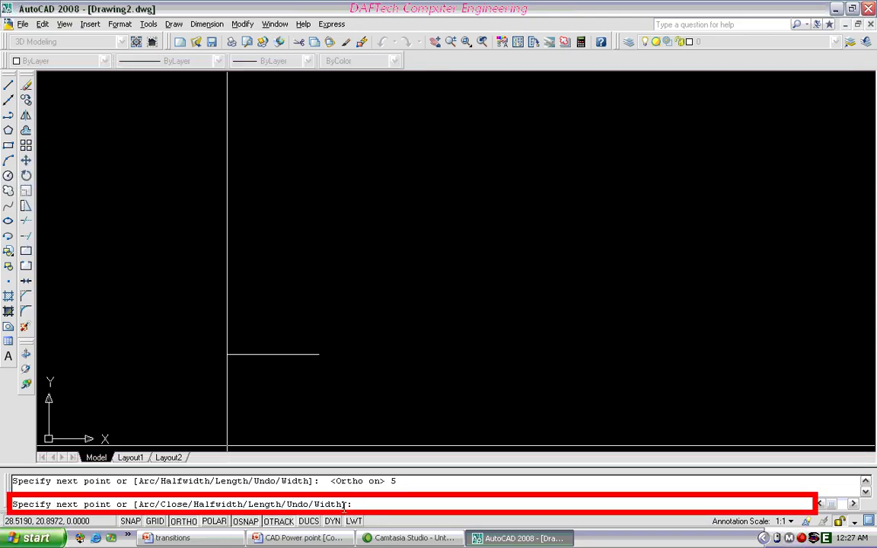
# Step: Continue the polyline with an arc ending 2 units above the segment's right end and a 5-unit straight segment back to the left
pyautogui.write('a')
pyautogui.press('Return')
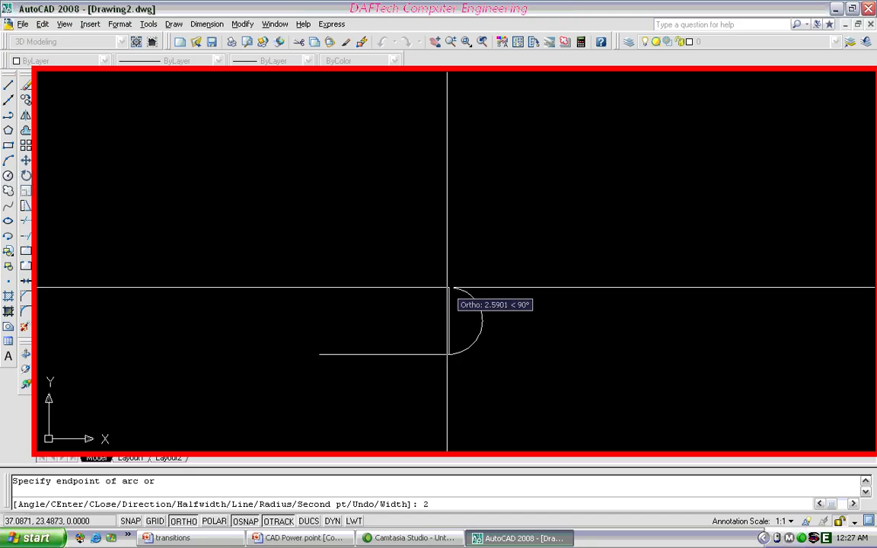
pyautogui.click(449, 303)
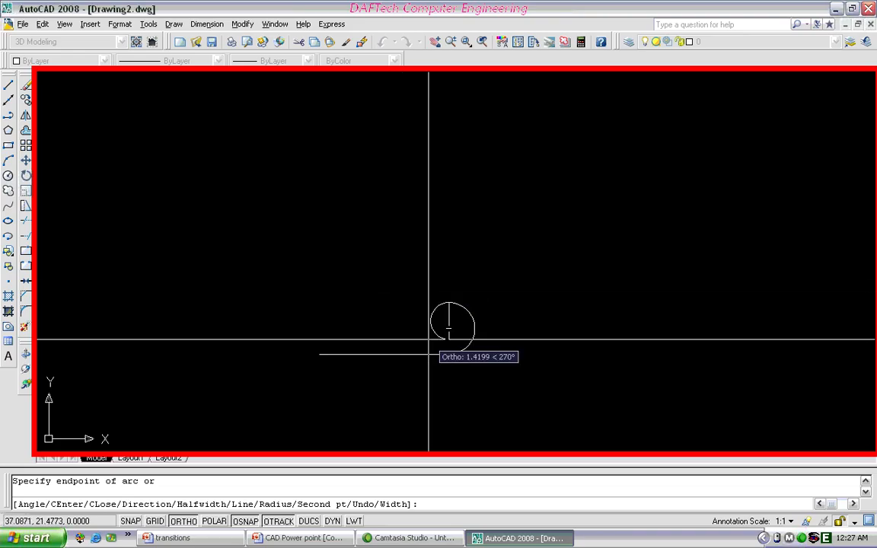
pyautogui.write('l')
pyautogui.press('Return')
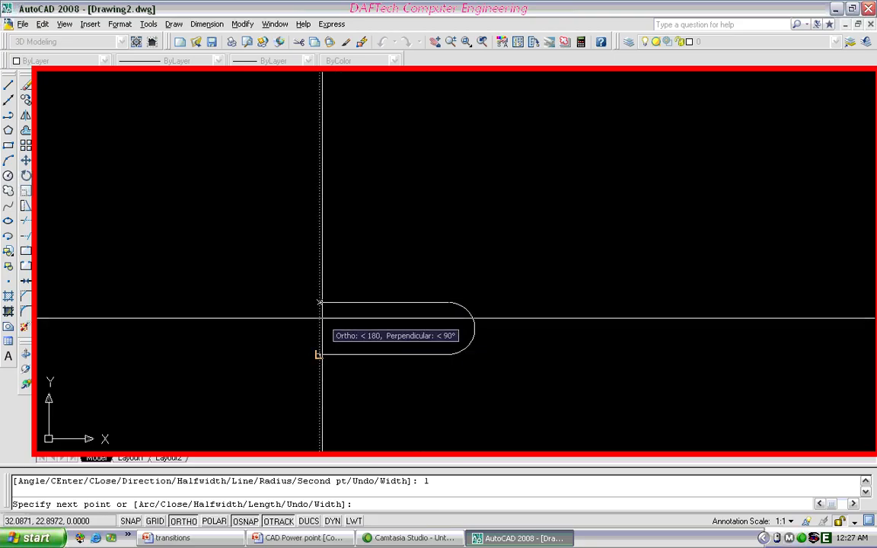
pyautogui.write('5')
pyautogui.press('Return')
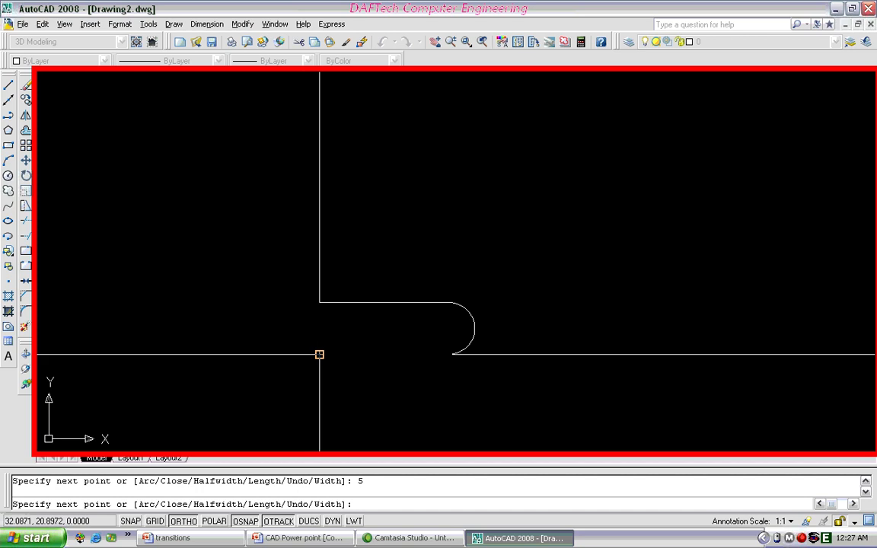
# Step: Close the slot outline with an arc ending at the polyline's start point and finish the polyline
pyautogui.write('a')
pyautogui.press('Return')
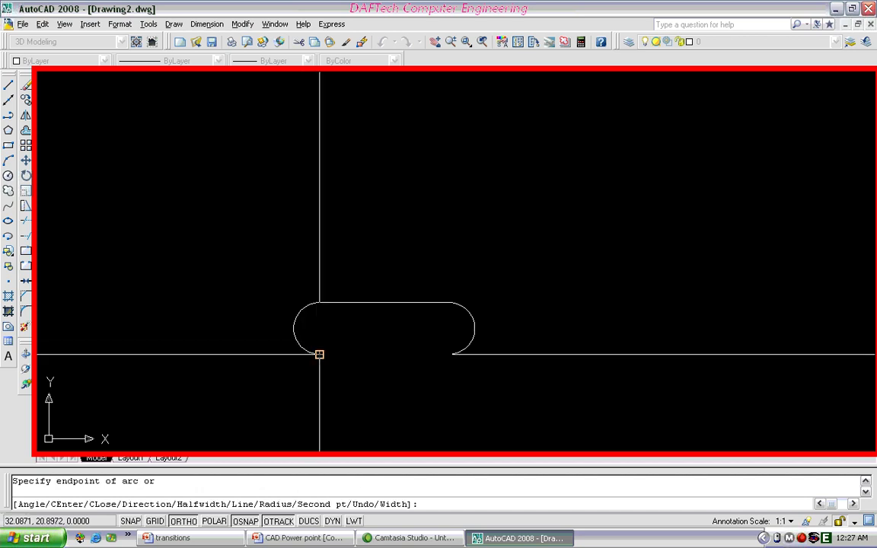
pyautogui.click(320, 354)
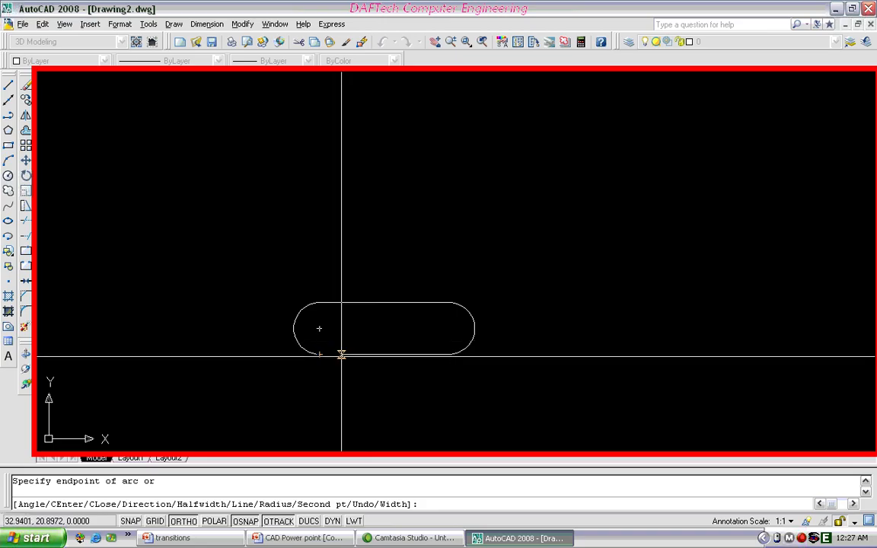
pyautogui.press('Return')
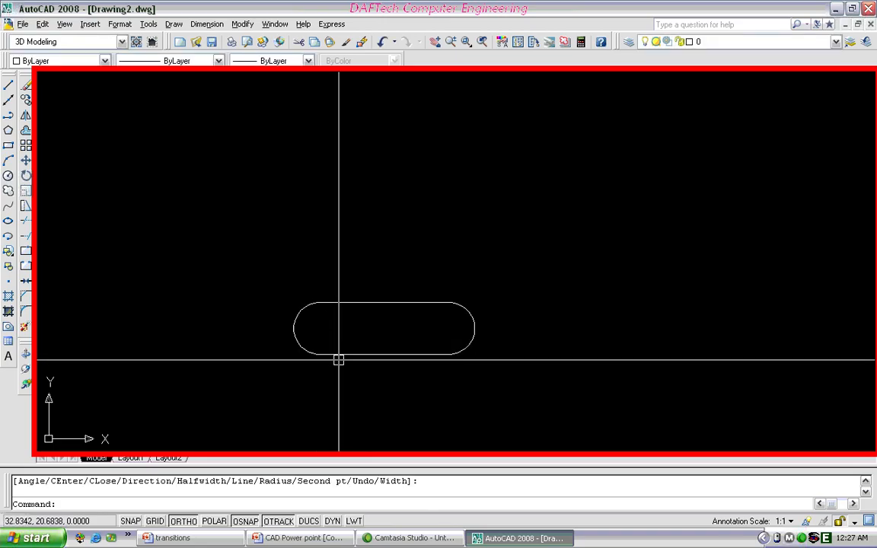
# Step: Select the slot outline to check whether it is a single object, and clear the selection
pyautogui.scroll(3, 370, 350)
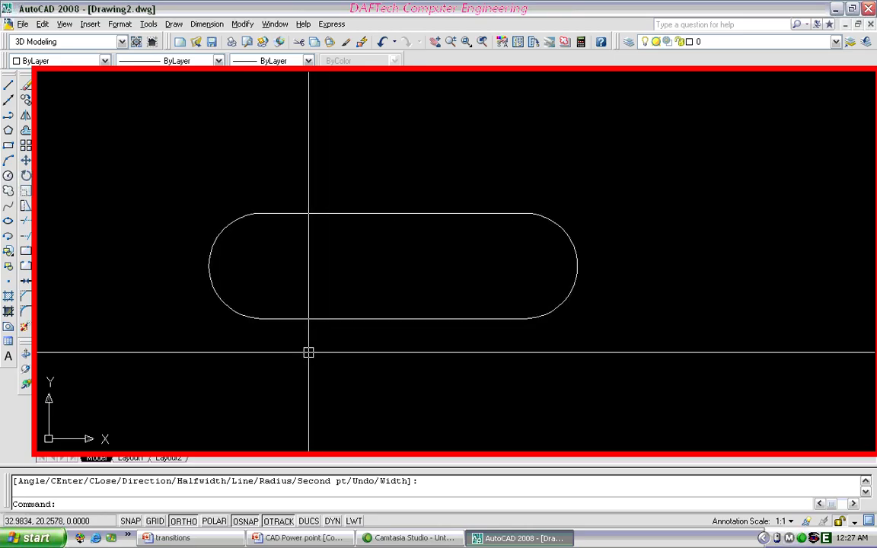
pyautogui.click(347, 318)
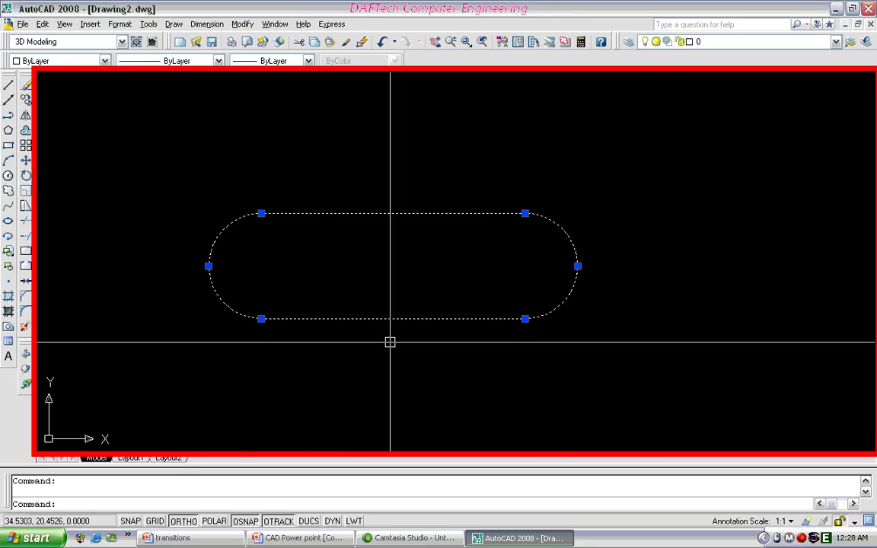
pyautogui.press('Escape')
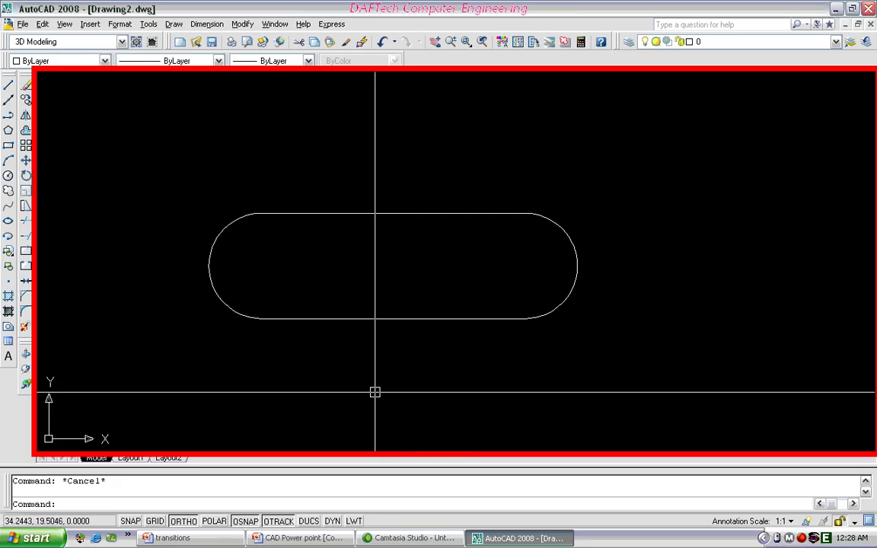
pyautogui.write('pe')
pyautogui.press('BackSpace')
pyautogui.press('BackSpace')
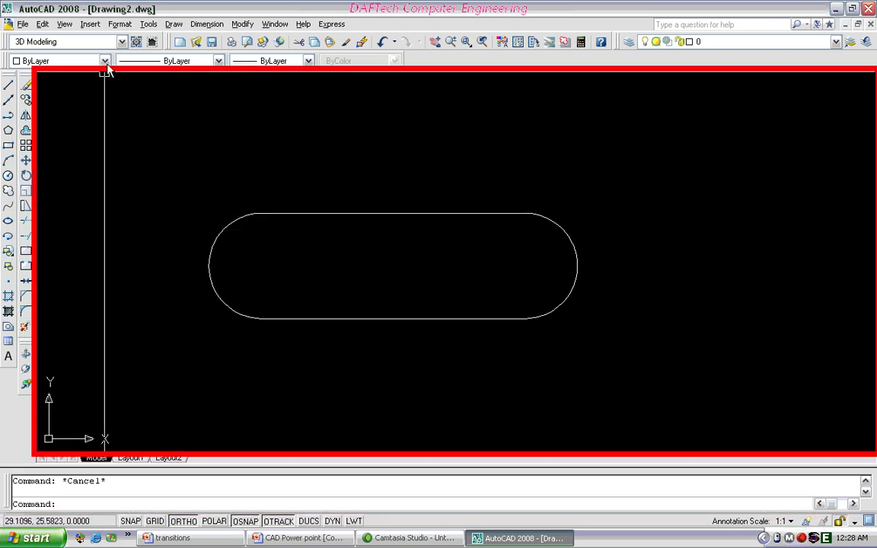
# Step: Explode the slot polyline into separate lines and arcs
pyautogui.click(243, 25)
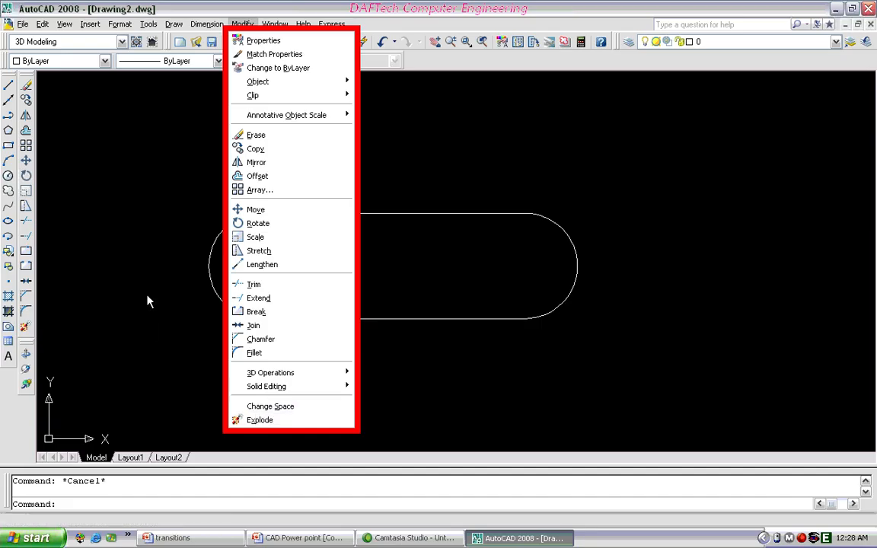
pyautogui.click(134, 263)
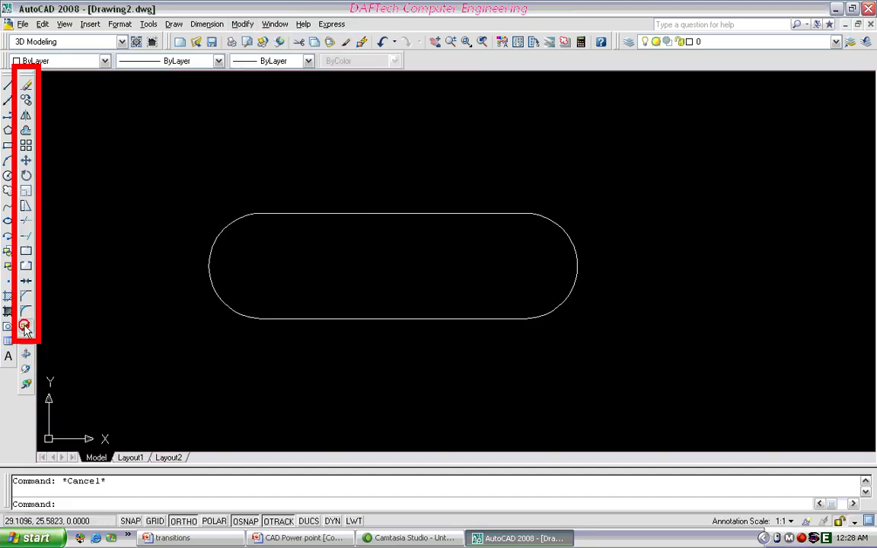
pyautogui.click(27, 328)
pyautogui.click(282, 213)
pyautogui.press('Return')
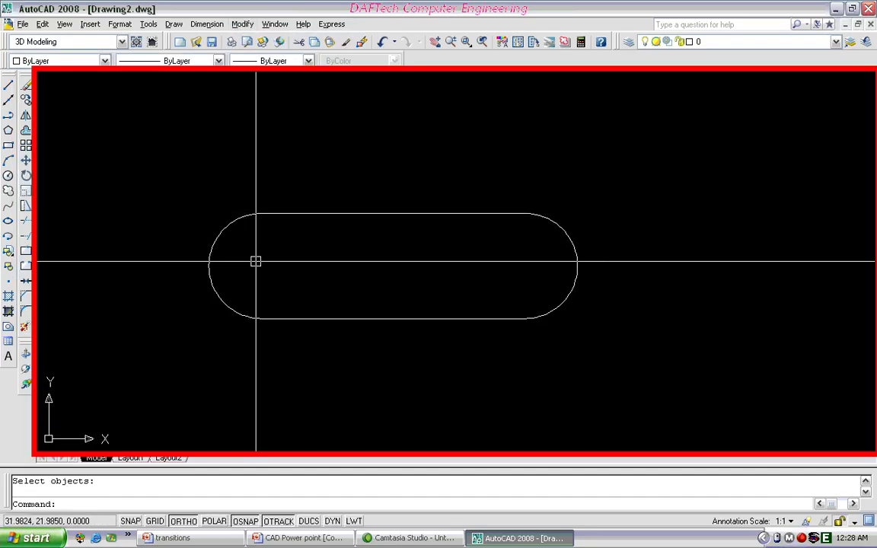
# Step: Select the left arc, both straight lines and the right arc one by one to inspect the exploded pieces, and clear the selection
pyautogui.click(208, 265)
pyautogui.click(201, 267)
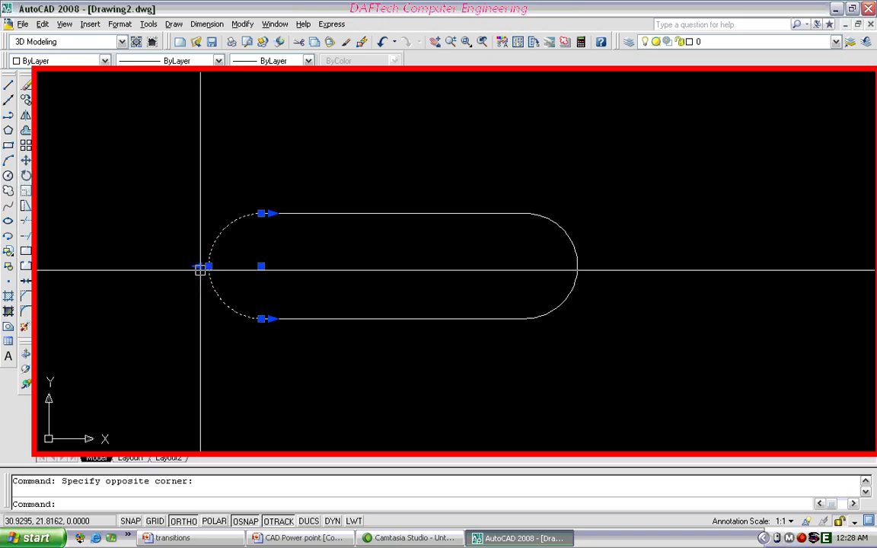
pyautogui.click(455, 213)
pyautogui.click(459, 319)
pyautogui.click(575, 280)
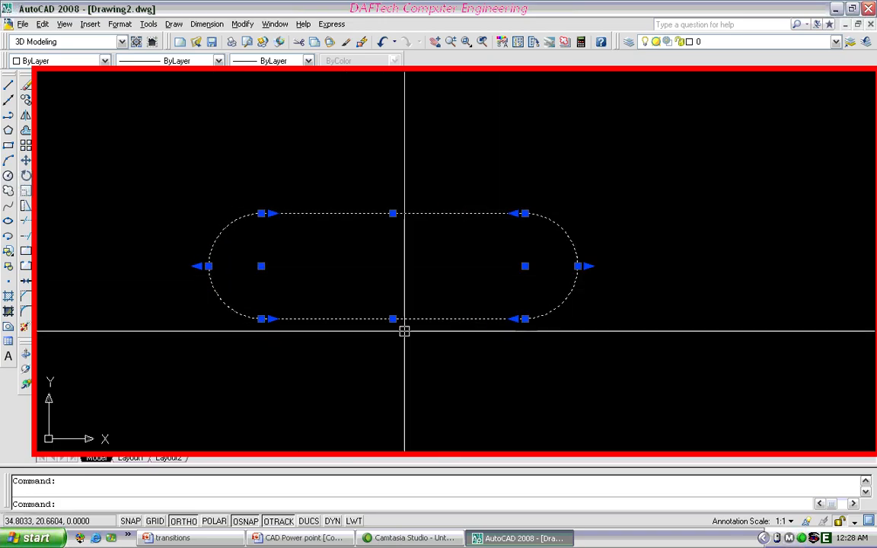
pyautogui.press('Escape')
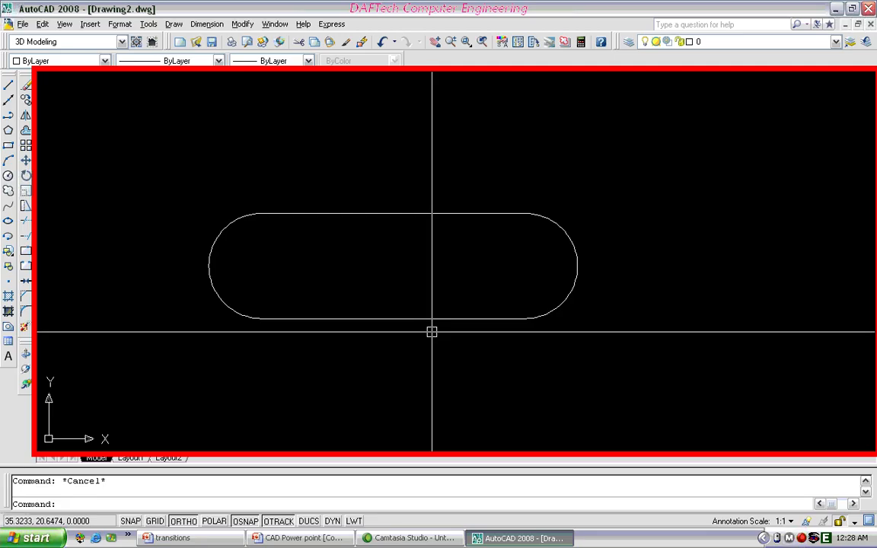
# Step: Convert the slot's left arc into a polyline with the polyline edit command
pyautogui.write('pe')
pyautogui.press('Return')
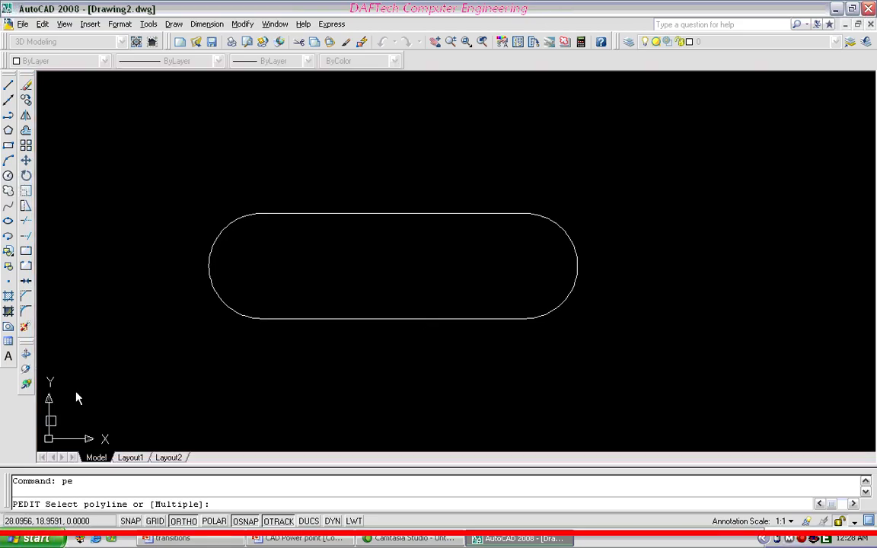
pyautogui.click(216, 291)
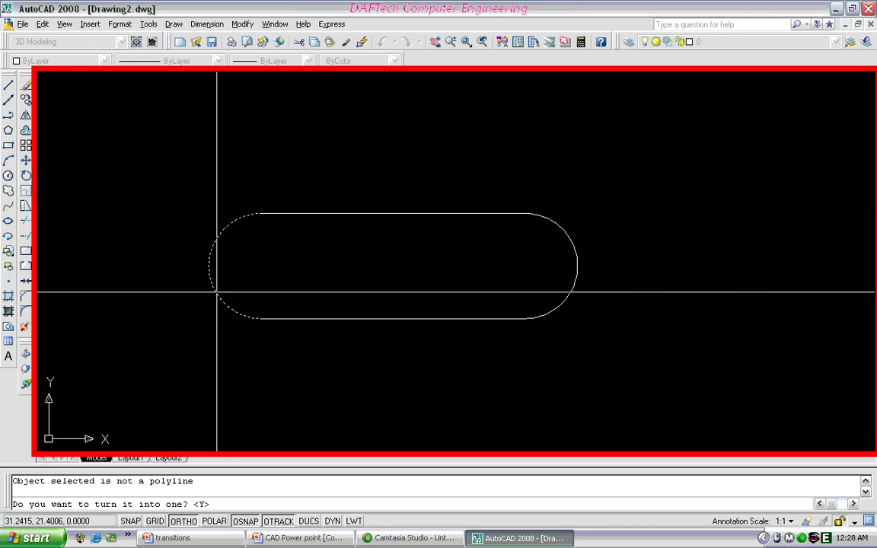
pyautogui.press('Return')
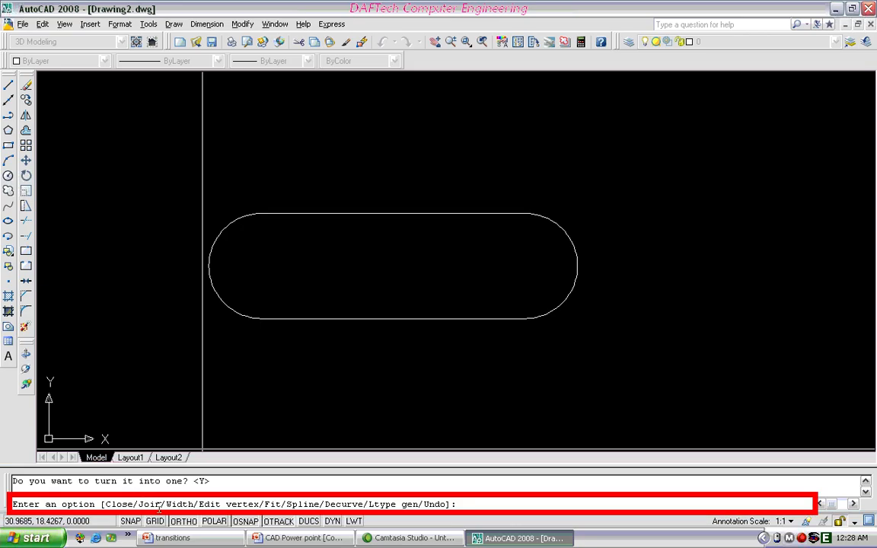
# Step: Join the slot's lower line, right arc and upper line to the left arc's polyline and select the joined outline to check it
pyautogui.write('j')
pyautogui.press('Return')
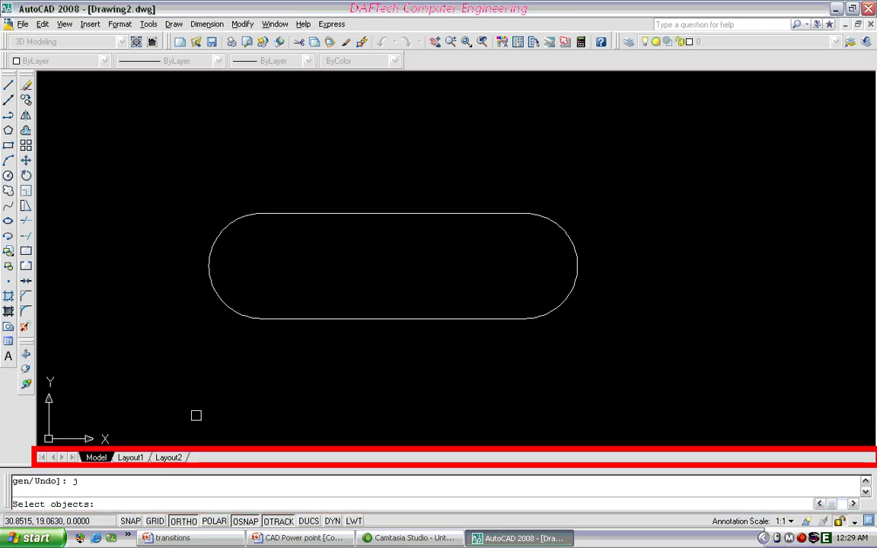
pyautogui.click(227, 304)
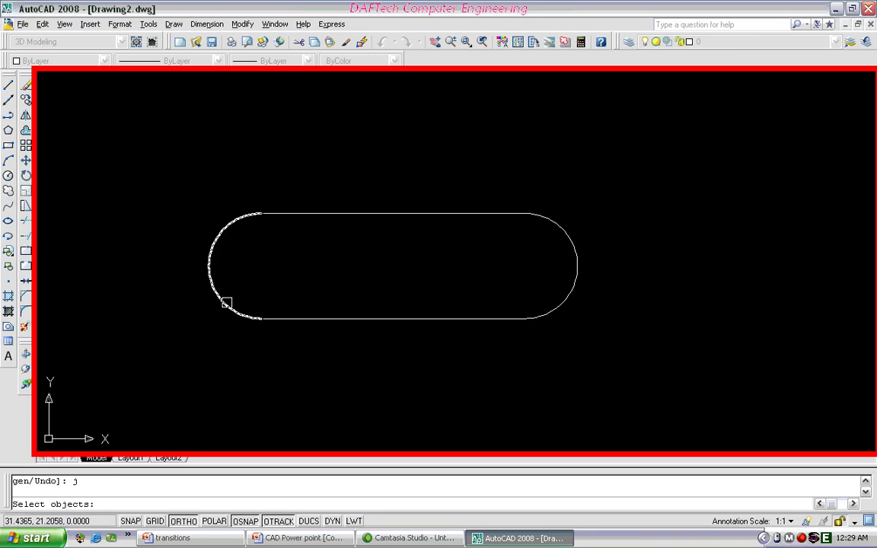
pyautogui.click(332, 317)
pyautogui.click(576, 258)
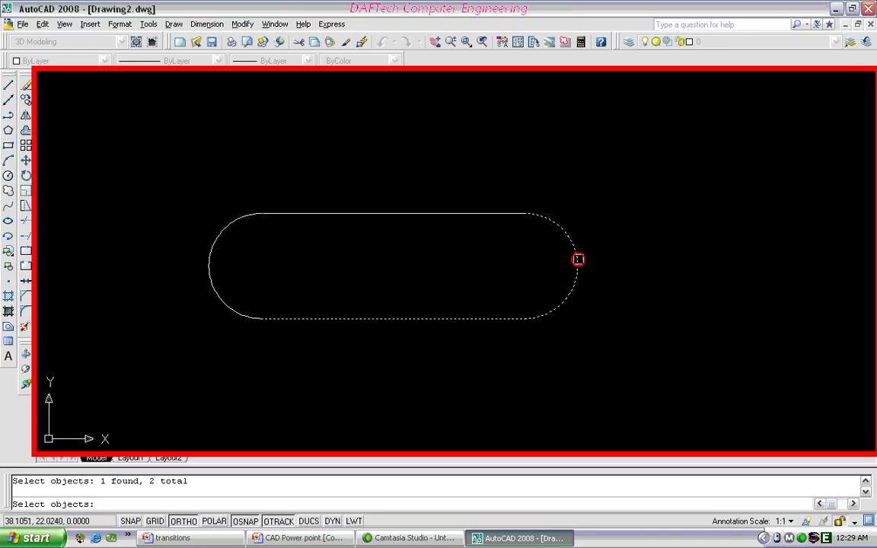
pyautogui.click(438, 214)
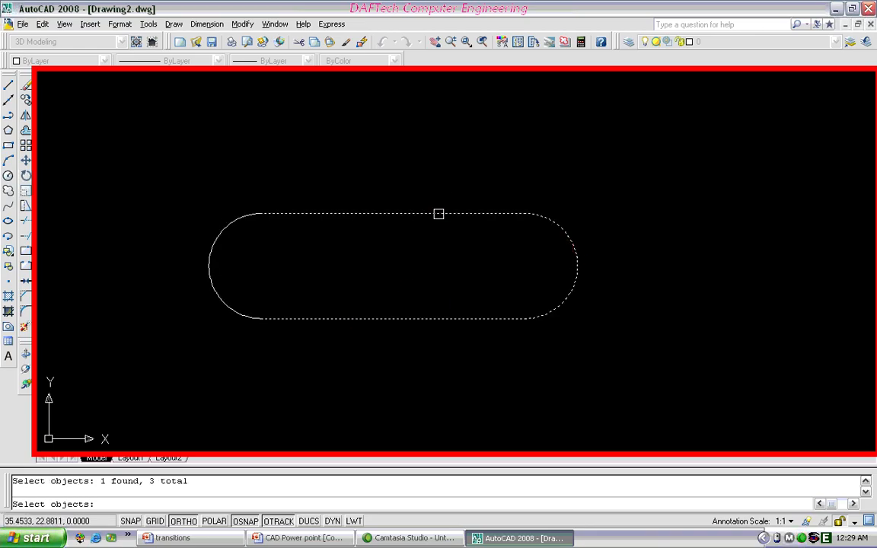
pyautogui.press('Return')
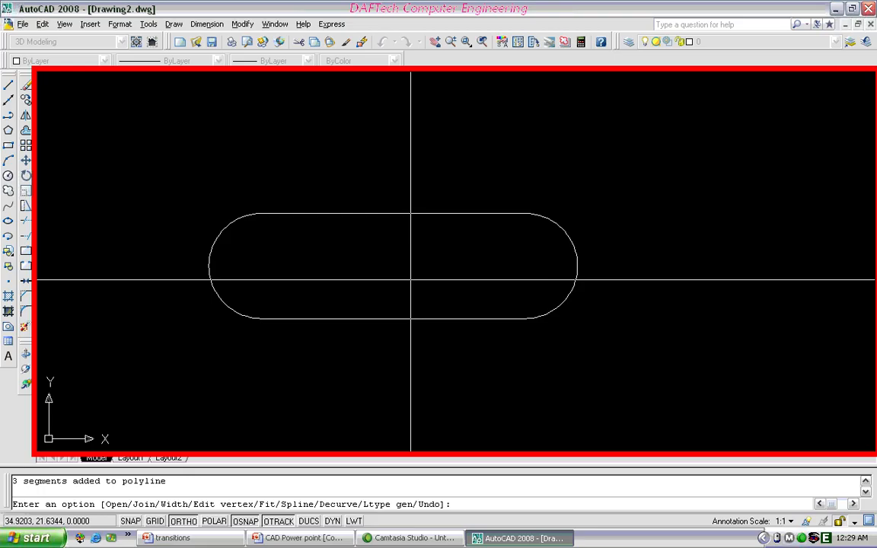
pyautogui.press('Return')
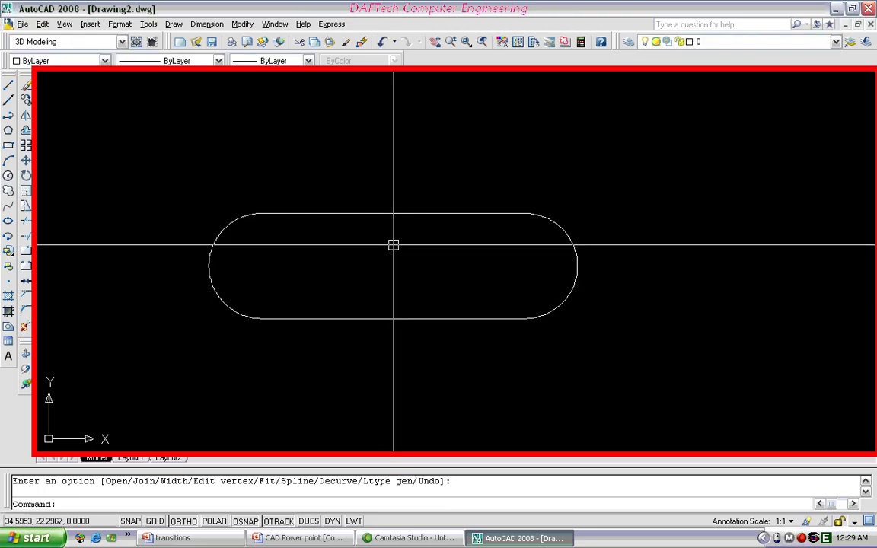
pyautogui.click(424, 219)
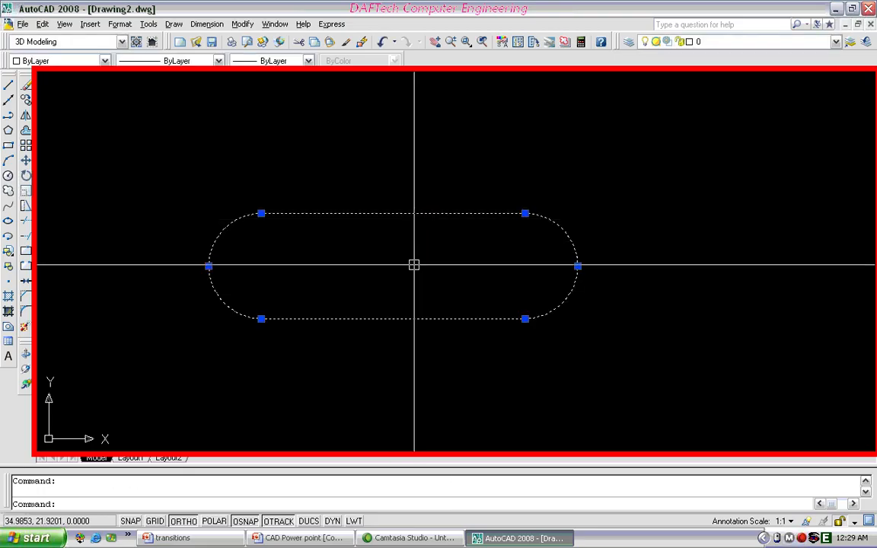
# Step: Turn orthogonal mode off and draw an open four-segment zigzag polyline across the slot, with its third corner just below the slot's lower-right tangent point
pyautogui.press('Escape')
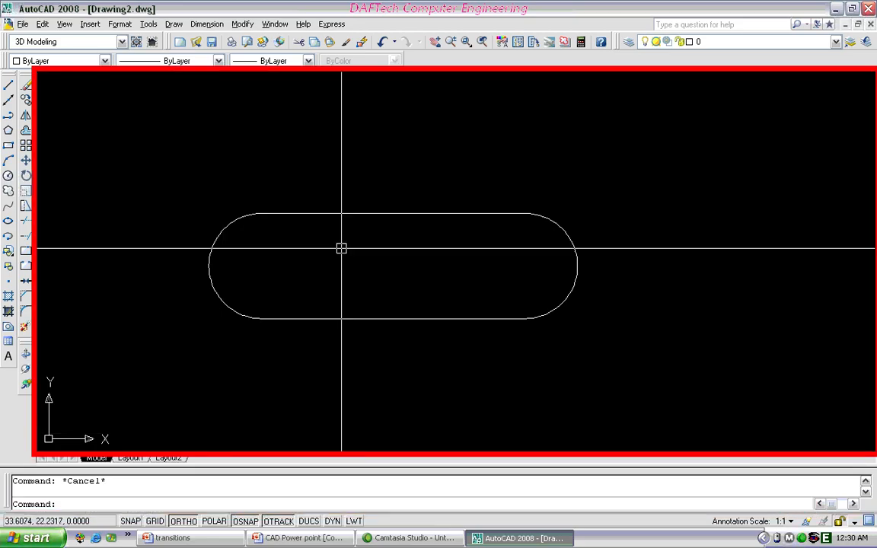
pyautogui.click(8, 115)
pyautogui.click(287, 175)
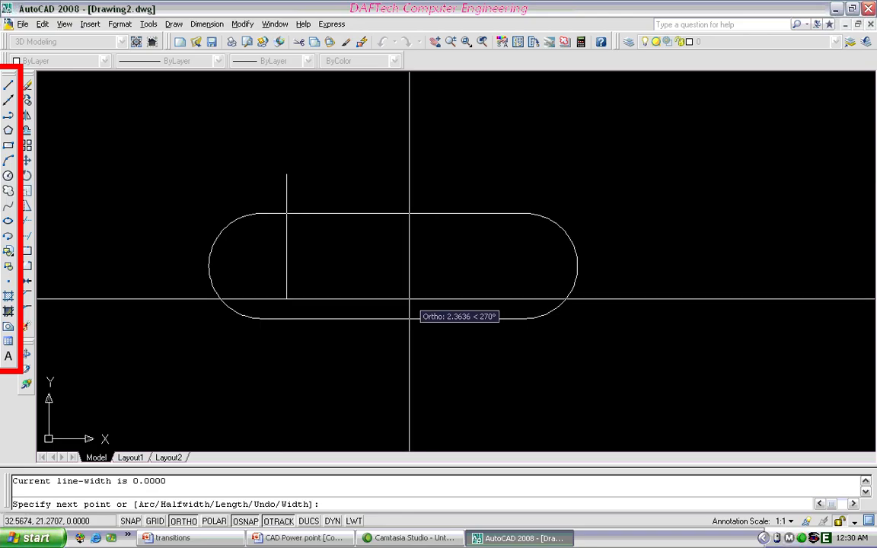
pyautogui.press('F8')
pyautogui.click(394, 298)
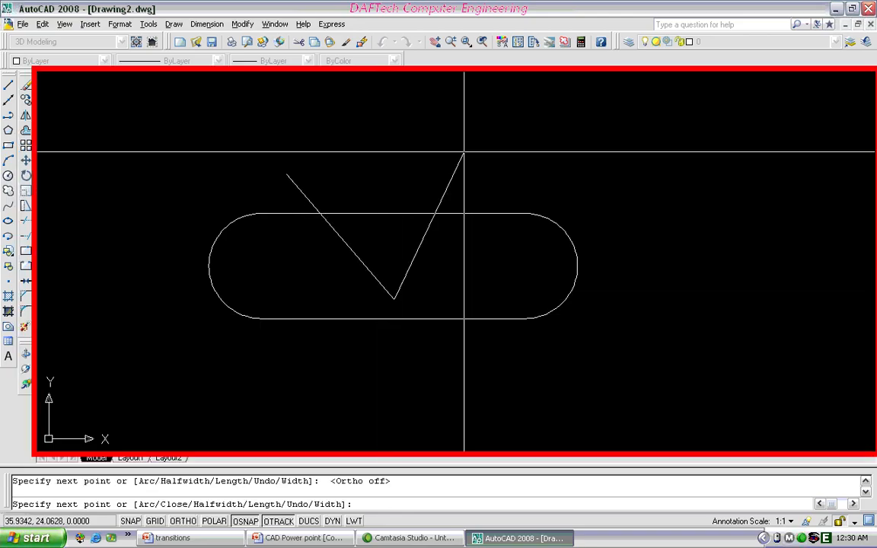
pyautogui.click(490, 138)
pyautogui.click(524, 324)
pyautogui.click(329, 377)
pyautogui.press('Return')
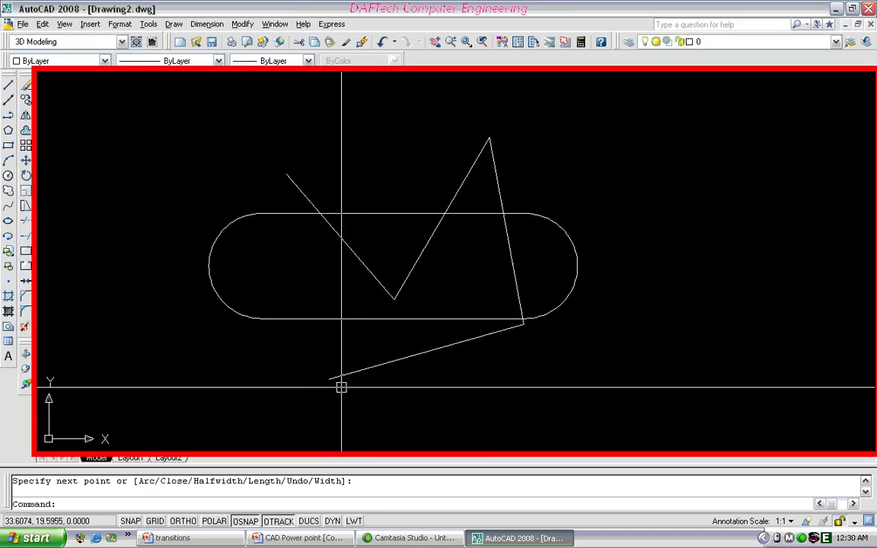
# Step: Draw a freehand revision cloud around the zigzag polyline's corner near the slot's lower-right tangent point
pyautogui.scroll(3, 523, 326)
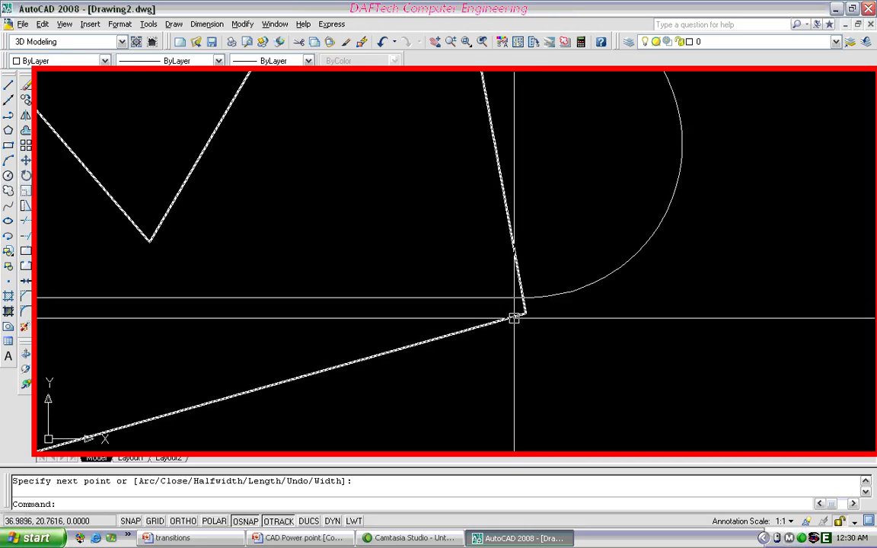
pyautogui.scroll(-4, 510, 320)
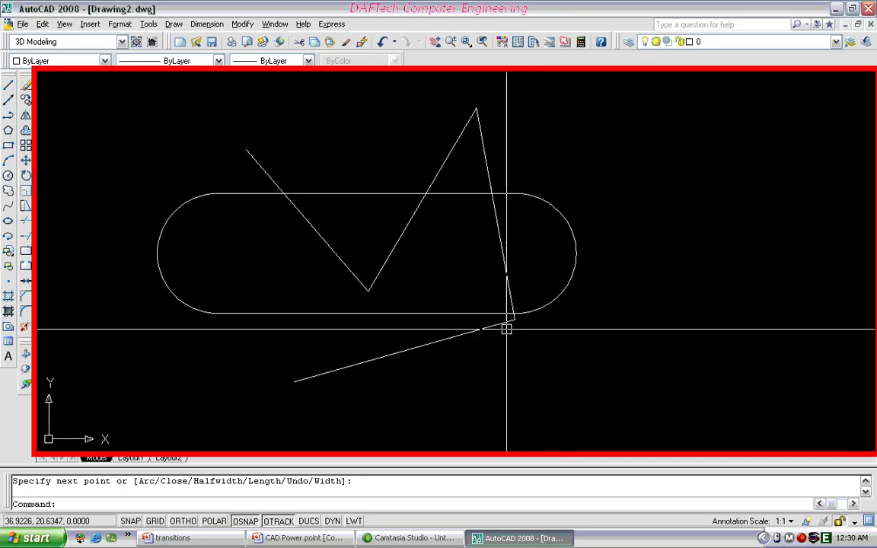
pyautogui.click(9, 190)
pyautogui.scroll(3, 496, 331)
pyautogui.click(491, 273)
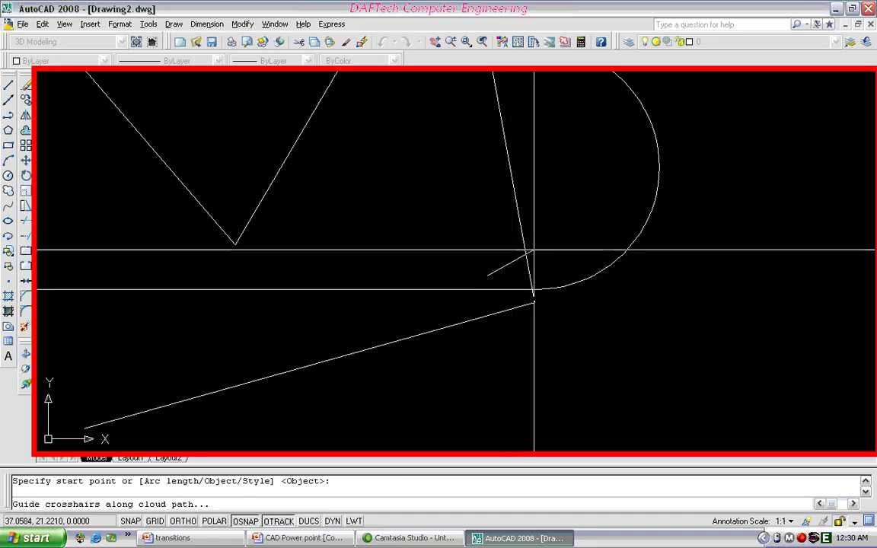
pyautogui.click(573, 305)
pyautogui.click(542, 354)
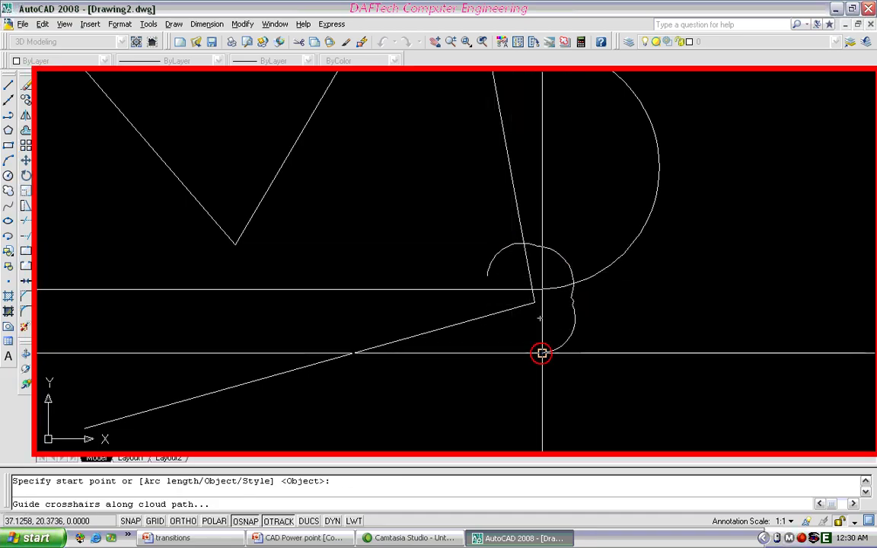
pyautogui.click(500, 340)
pyautogui.click(474, 281)
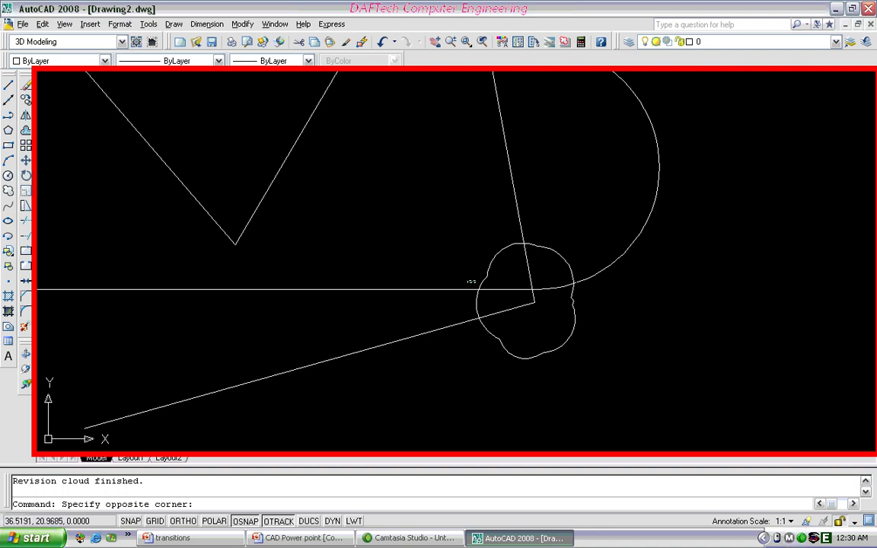
pyautogui.click(442, 284)
# Step: Change the revision cloud's colour to cyan and clear the selection
pyautogui.scroll(-2, 457, 299)
pyautogui.scroll(1, 547, 339)
pyautogui.click(466, 305)
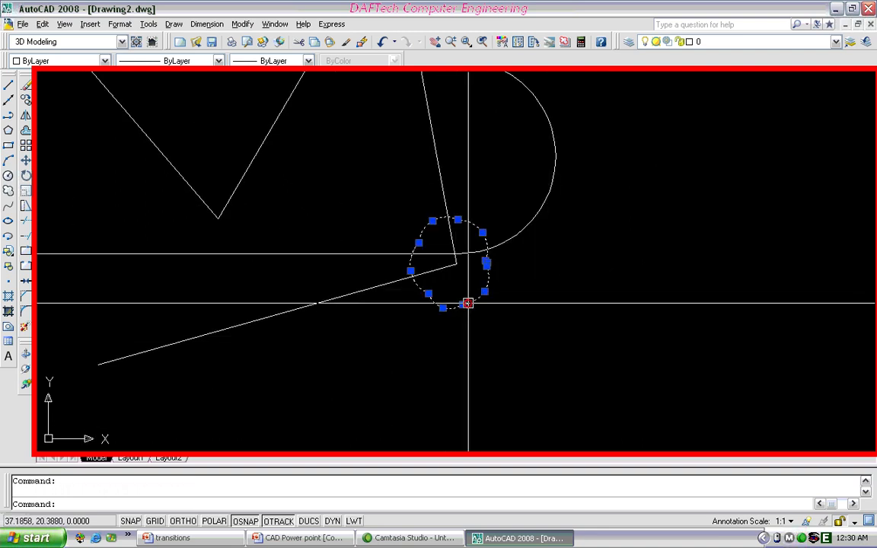
pyautogui.click(104, 61)
pyautogui.click(32, 127)
pyautogui.press('Escape')
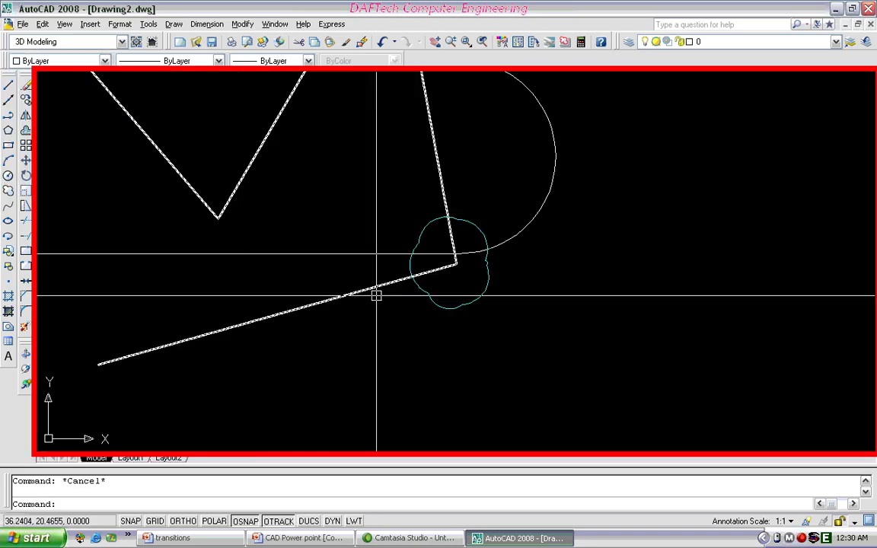
# Step: Stretch the zigzag polyline's corner inside the revision cloud to the point where the slot's lower line meets its right arc
pyautogui.scroll(-5, 457, 294)
pyautogui.scroll(9, 439, 304)
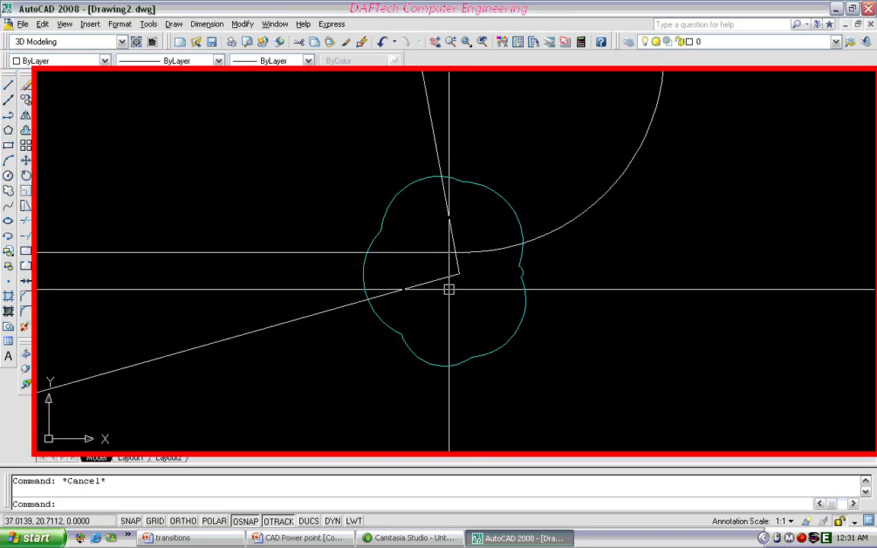
pyautogui.click(469, 261)
pyautogui.click(440, 290)
pyautogui.click(458, 274)
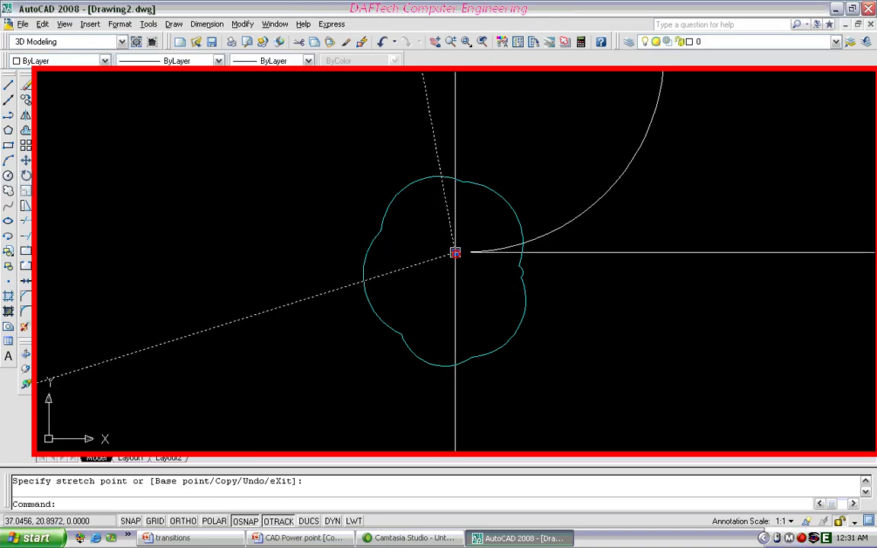
pyautogui.click(454, 251)
pyautogui.press('Escape')
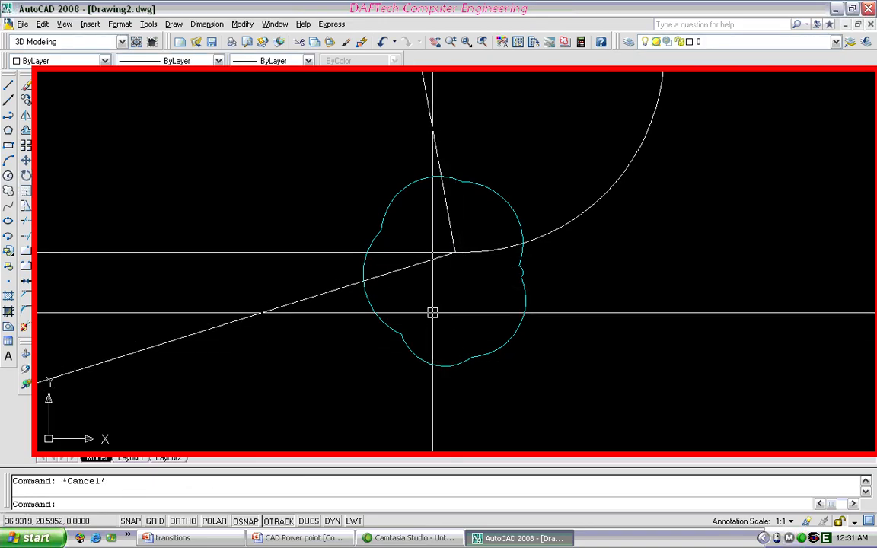
pyautogui.scroll(-6, 432, 313)
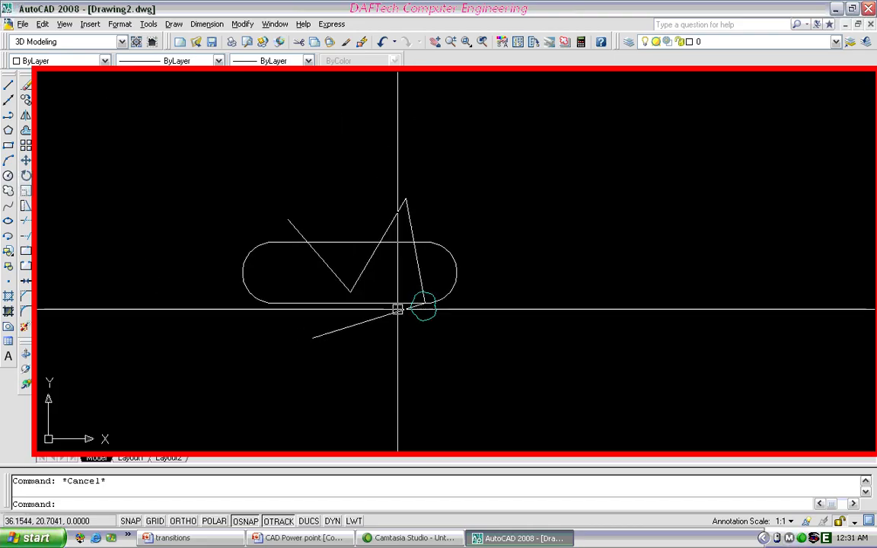